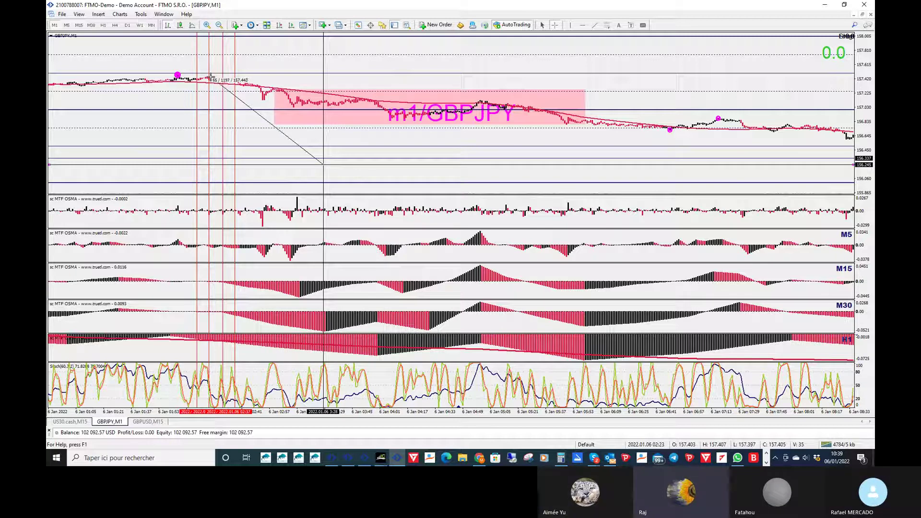
Measure the distance between the lower horizontal level and the early price high on the GBPJPY M1 chart.
{"action": "left_click_drag", "start_coordinate": [211, 77], "coordinate": [211, 76]}
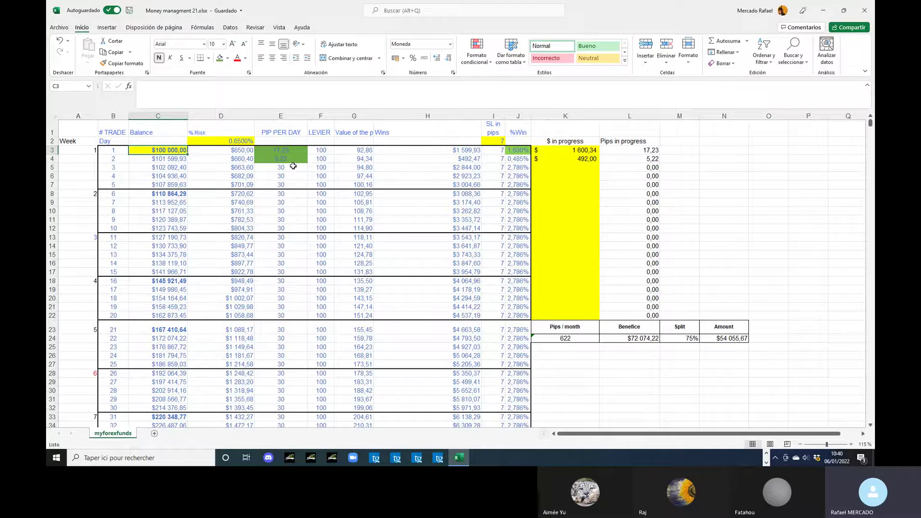
Set PIP PER DAY for trade 1 in E3 to 11 and clear the value for trade 2 in E4.
{"action": "left_click_drag", "start_coordinate": [293, 151], "coordinate": [294, 157]}
{"action": "key", "text": "ctrl+v"}
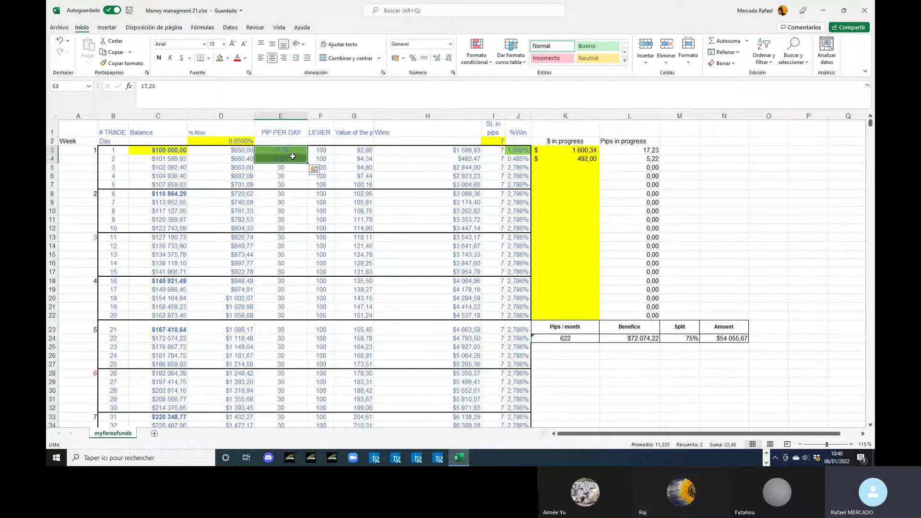
{"action": "left_click", "coordinate": [294, 152]}
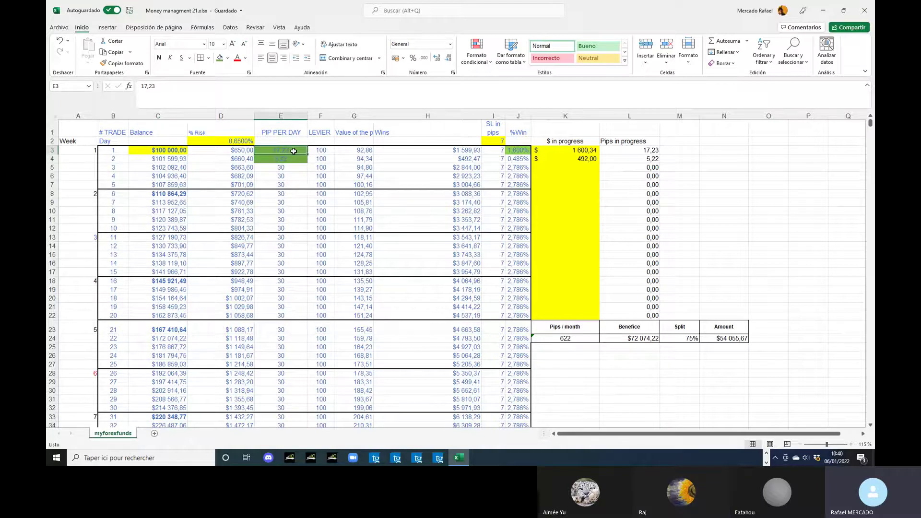
{"action": "type", "text": "11"}
{"action": "key", "text": "Return"}
{"action": "type", "text": "11"}
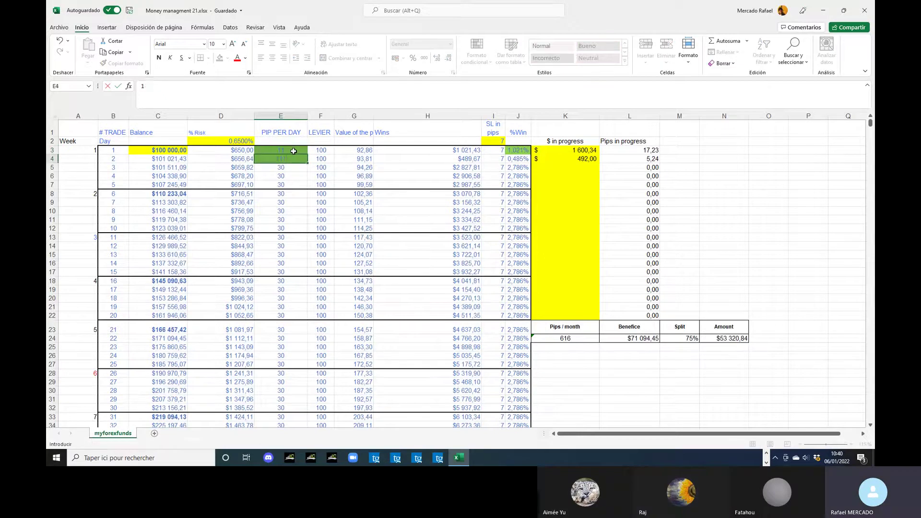
{"action": "type", "text": "1"}
{"action": "key", "text": "Return"}
{"action": "key", "text": "Up"}
{"action": "key", "text": "BackSpace"}
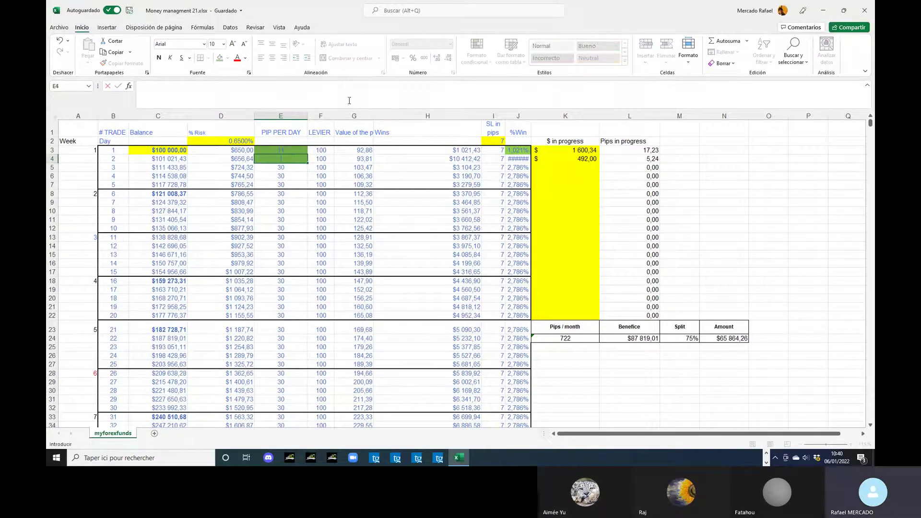
Try to copy the 11-pip cell E3 with its formatting into E5:E24, and undo the paste.
{"action": "left_click", "coordinate": [303, 150]}
{"action": "key", "text": "ctrl+c"}
{"action": "left_click_drag", "start_coordinate": [300, 167], "coordinate": [287, 337]}
{"action": "key", "text": "ctrl+v"}
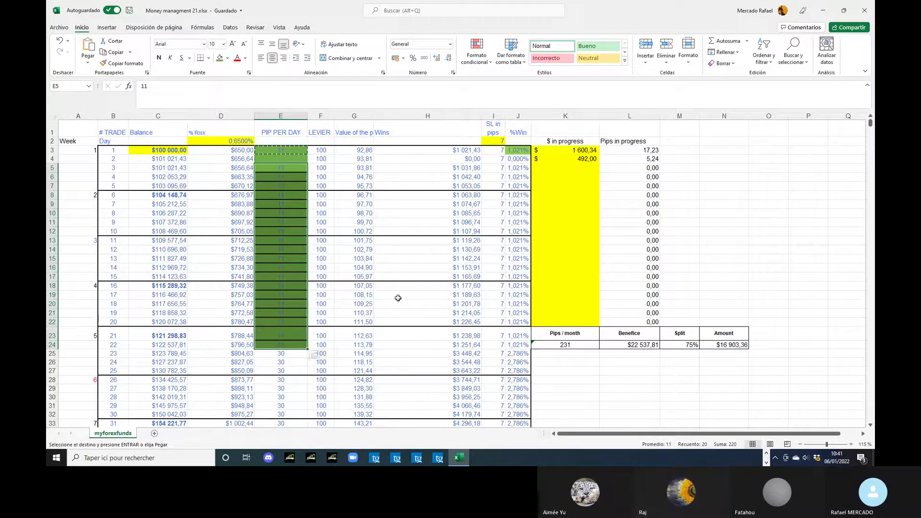
{"action": "left_click", "coordinate": [59, 40]}
{"action": "left_click", "coordinate": [300, 194]}
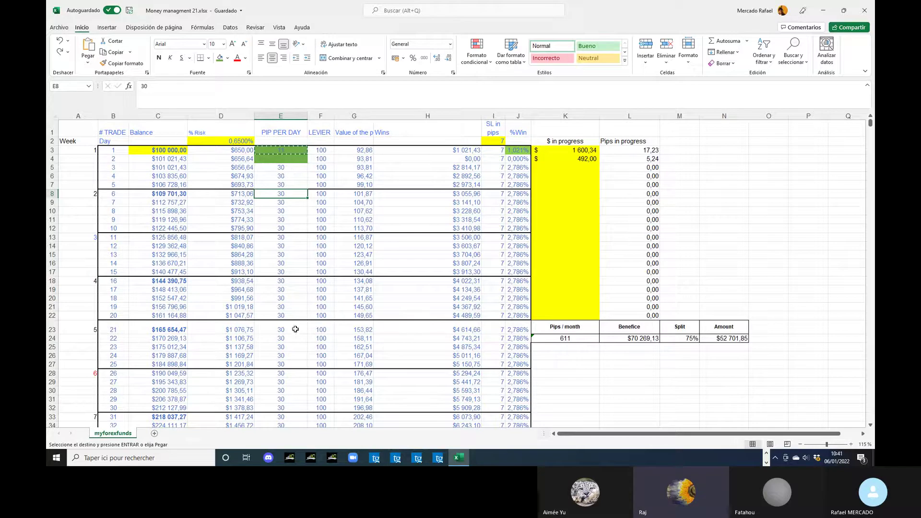
Copy trade 1's PIP PER DAY value from E3 after checking the row of trade 22.
{"action": "left_click_drag", "start_coordinate": [123, 340], "coordinate": [172, 339]}
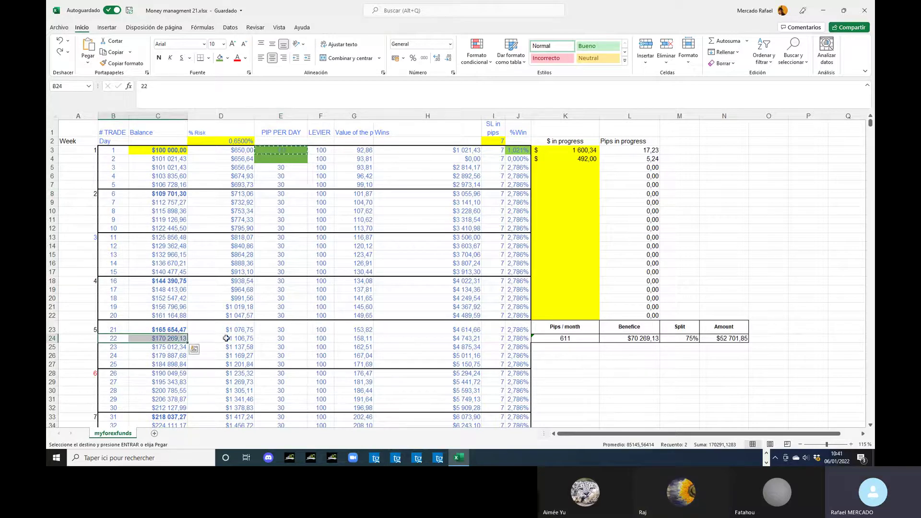
{"action": "left_click", "coordinate": [273, 340]}
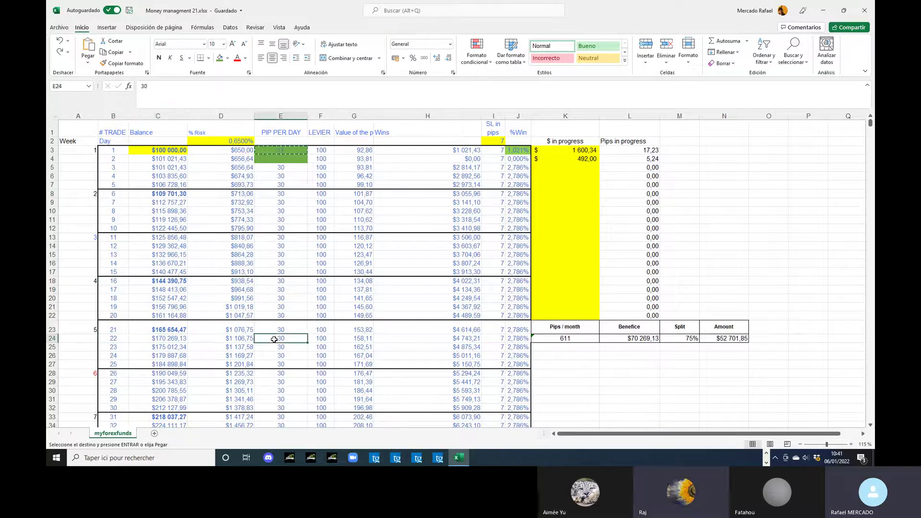
{"action": "left_click", "coordinate": [289, 152]}
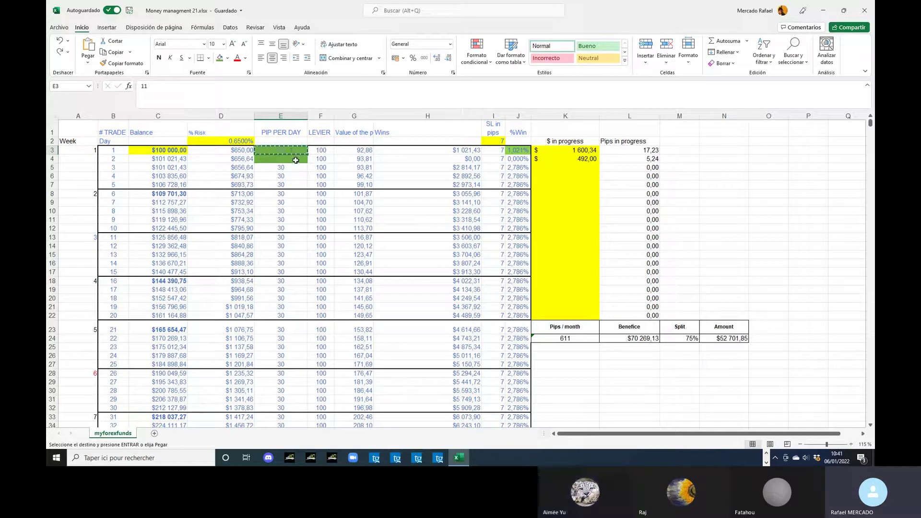
{"action": "mouse_move", "coordinate": [309, 156]}
{"action": "left_mouse_down"}
{"action": "mouse_move", "coordinate": [292, 323]}
{"action": "mouse_move", "coordinate": [295, 163]}
{"action": "left_mouse_up"}
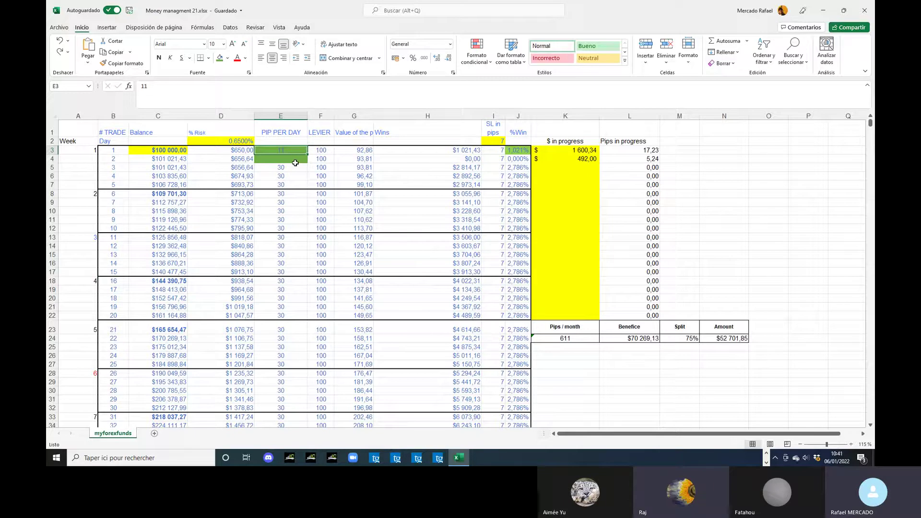
{"action": "key", "text": "ctrl+c"}
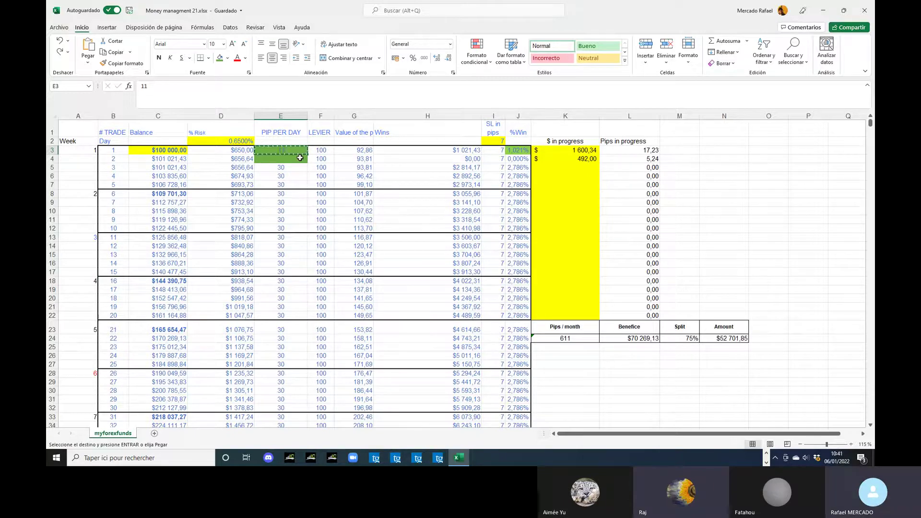
Try a regular paste of the copied pip cell over E4:E23, and undo it.
{"action": "left_click_drag", "start_coordinate": [299, 161], "coordinate": [300, 328]}
{"action": "key", "text": "ctrl+v"}
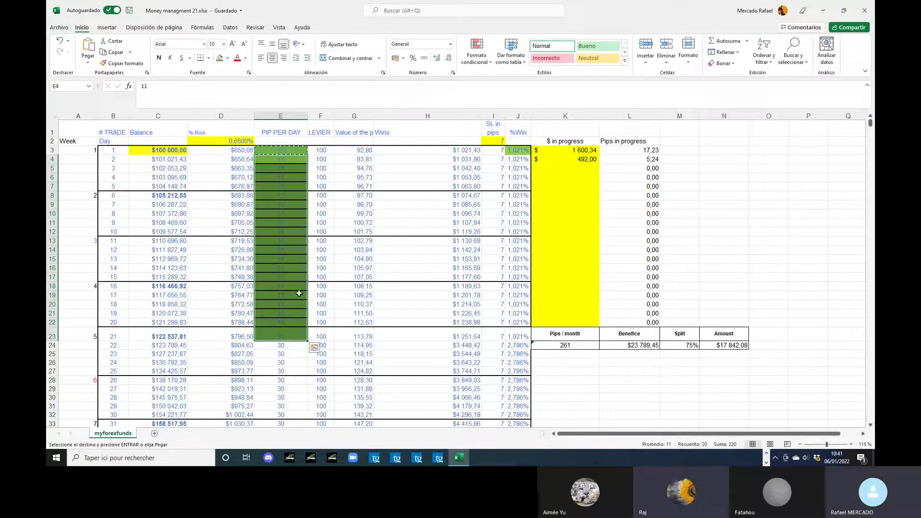
{"action": "key", "text": "ctrl+z"}
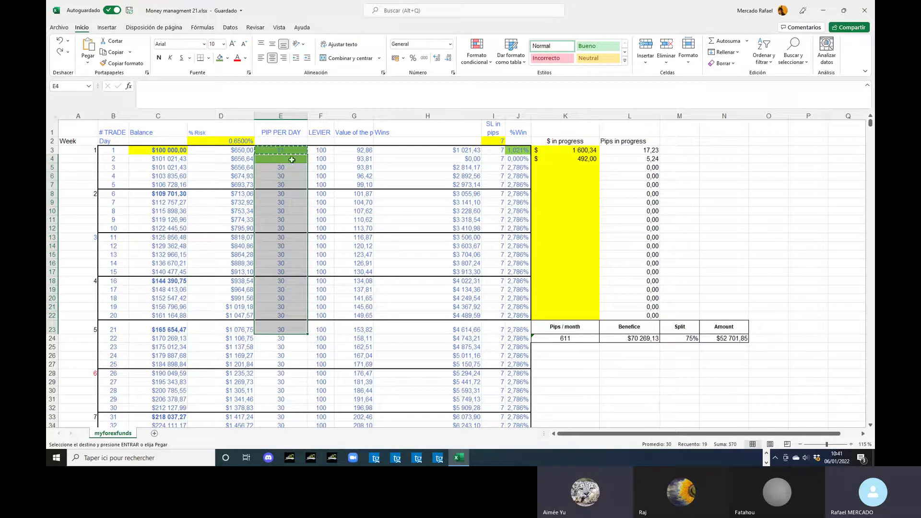
Paste only the copied value of 11 into the PIP PER DAY cells E4:E23, keeping their formatting.
{"action": "left_click", "coordinate": [290, 158]}
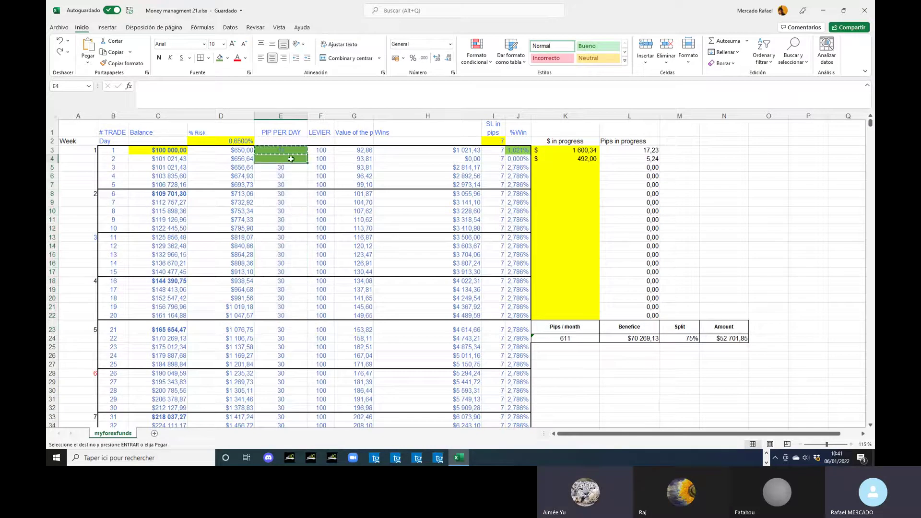
{"action": "left_click_drag", "start_coordinate": [291, 172], "coordinate": [288, 325]}
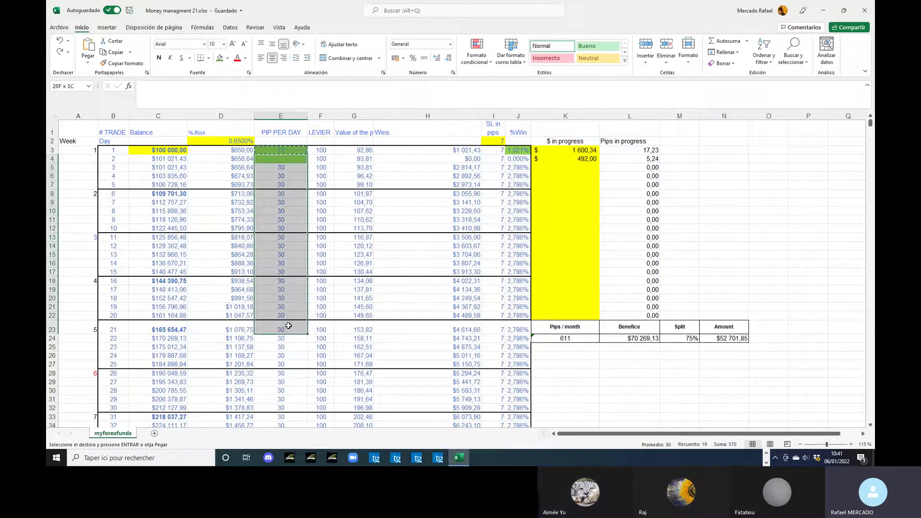
{"action": "right_click", "coordinate": [292, 286]}
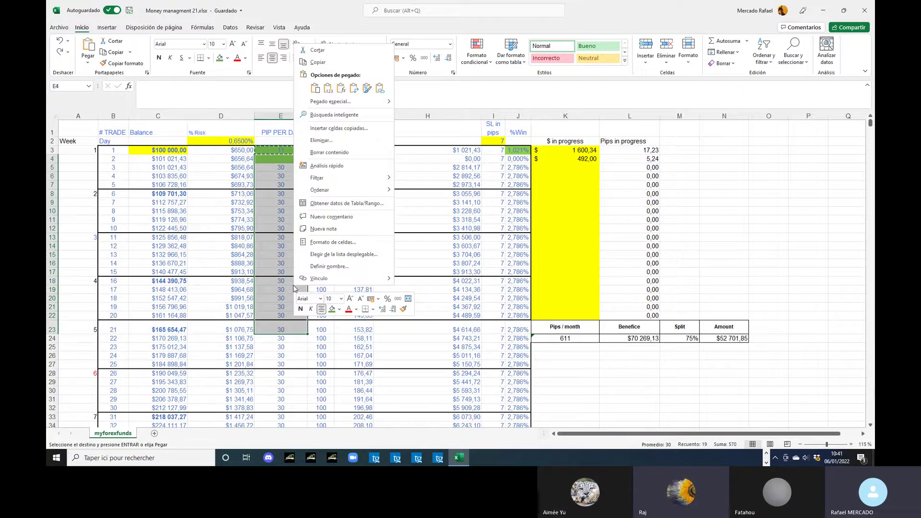
{"action": "left_click", "coordinate": [330, 89]}
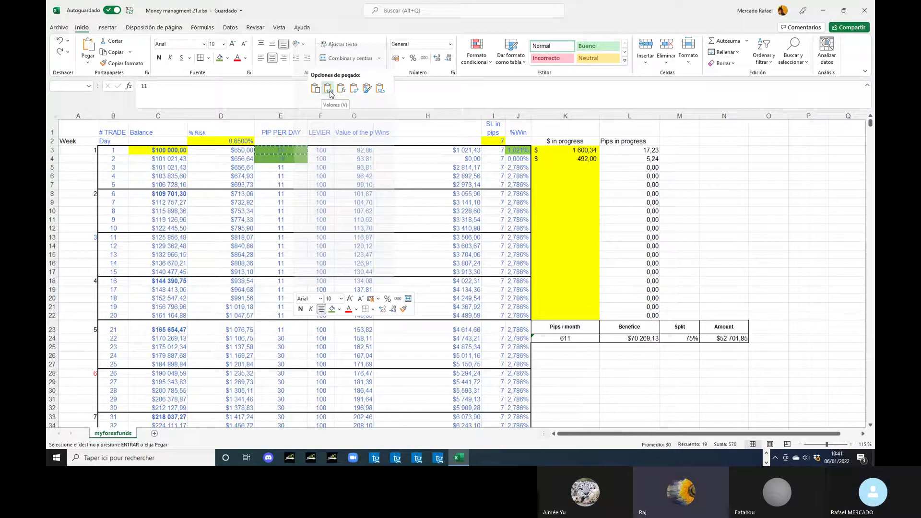
{"action": "left_click", "coordinate": [329, 94]}
{"action": "left_click_drag", "start_coordinate": [273, 159], "coordinate": [271, 331]}
{"action": "key", "text": "ctrl+v"}
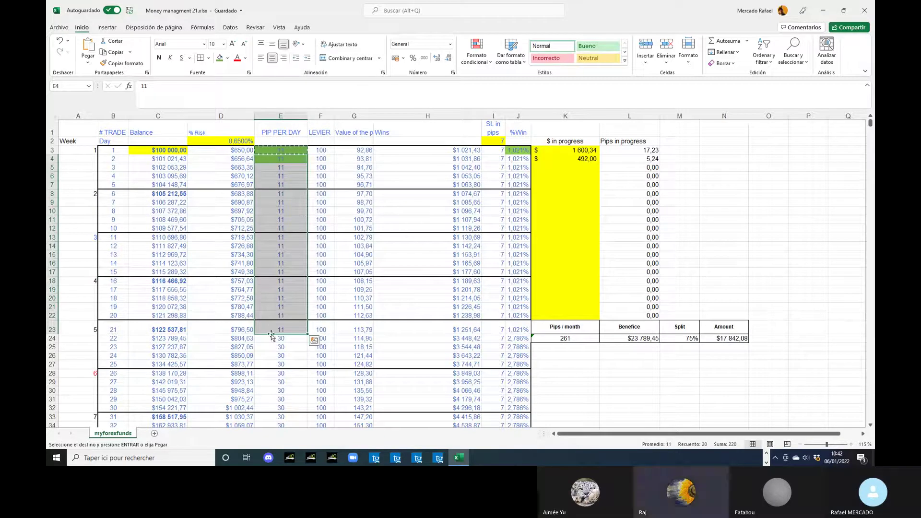
{"action": "left_click", "coordinate": [280, 339]}
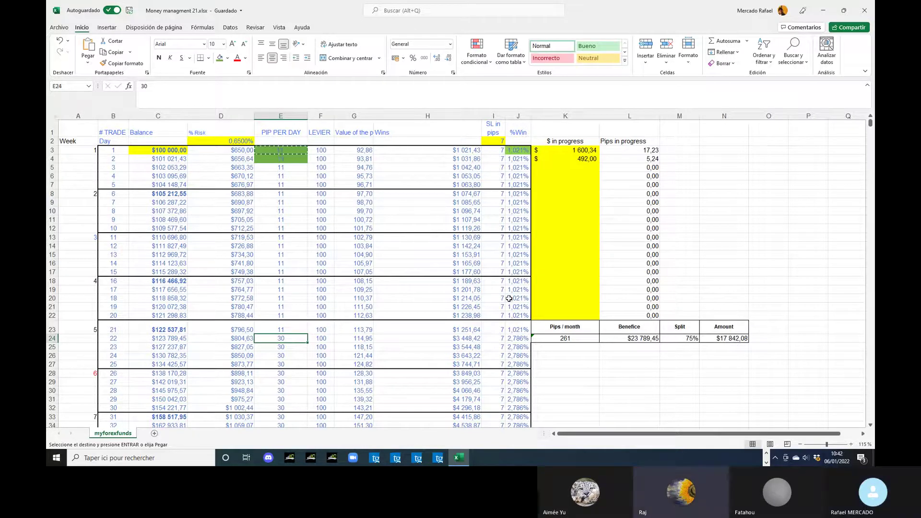
Set PIP PER DAY for trade 1 in E3 to 1000.
{"action": "key", "text": "ctrl+Up"}
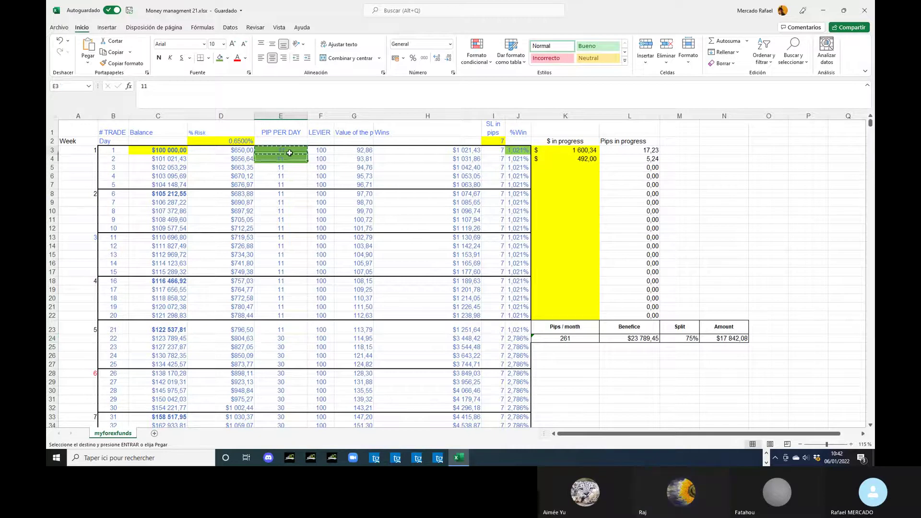
{"action": "type", "text": "1000"}
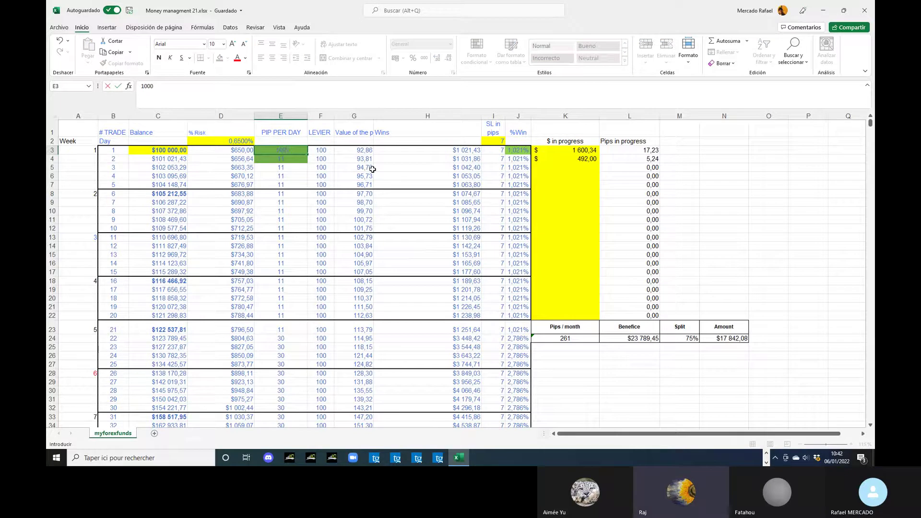
{"action": "key", "text": "Return"}
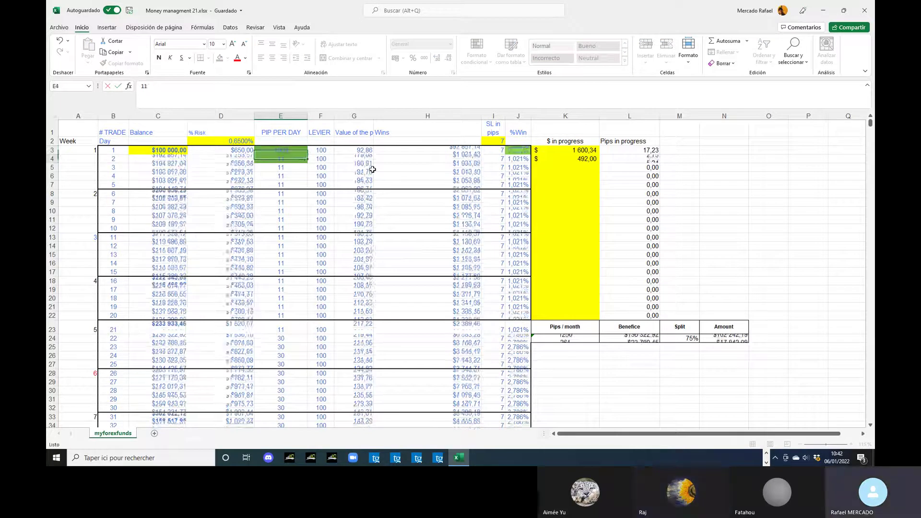
{"action": "left_click", "coordinate": [292, 150]}
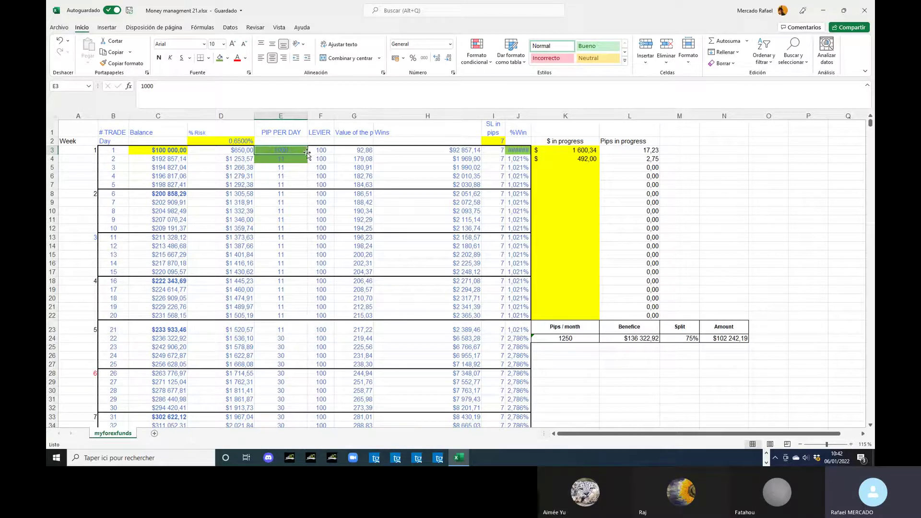
{"action": "left_click", "coordinate": [822, 12]}
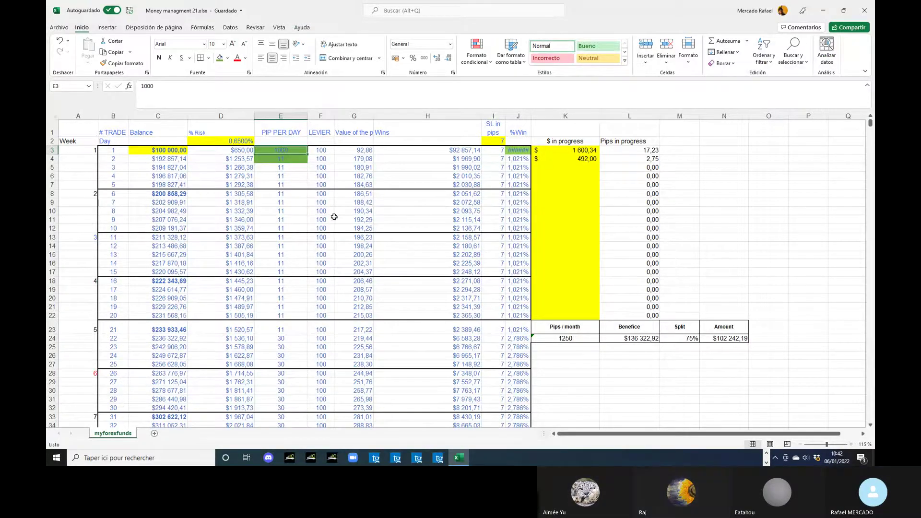
Set the % Risk value in D2 to 0,1%.
{"action": "left_click", "coordinate": [241, 140]}
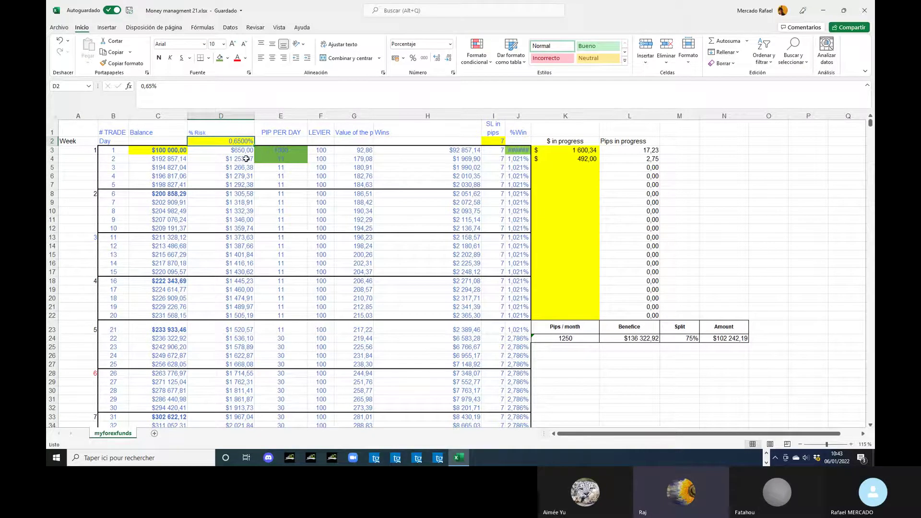
{"action": "type", "text": "0,1"}
{"action": "key", "text": "Return"}
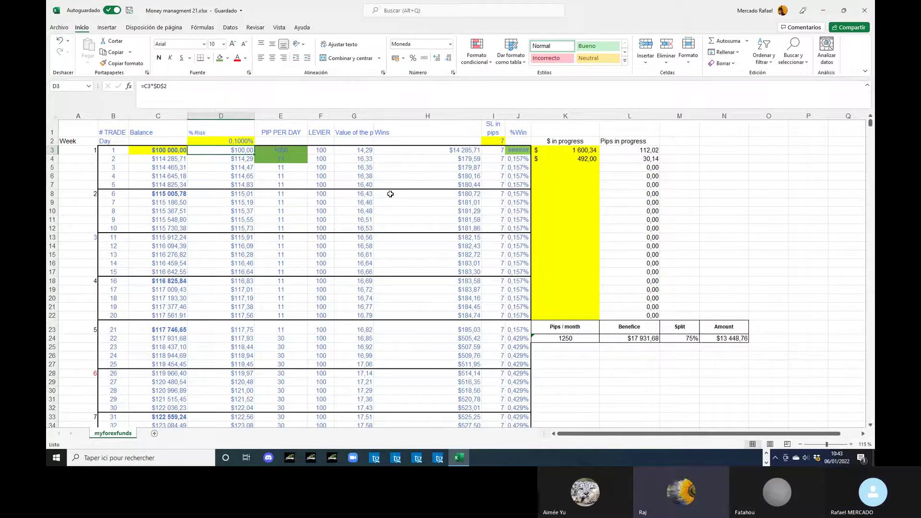
Set PIP PER DAY in E3 to 100 and copy it as values only into E4:E23.
{"action": "left_click", "coordinate": [292, 150]}
{"action": "type", "text": "1"}
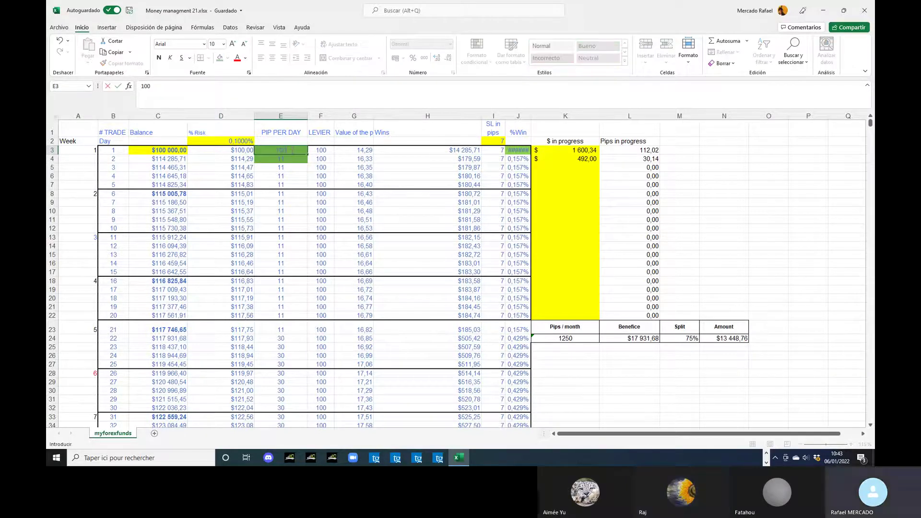
{"action": "key", "text": "Return"}
{"action": "left_click", "coordinate": [293, 150]}
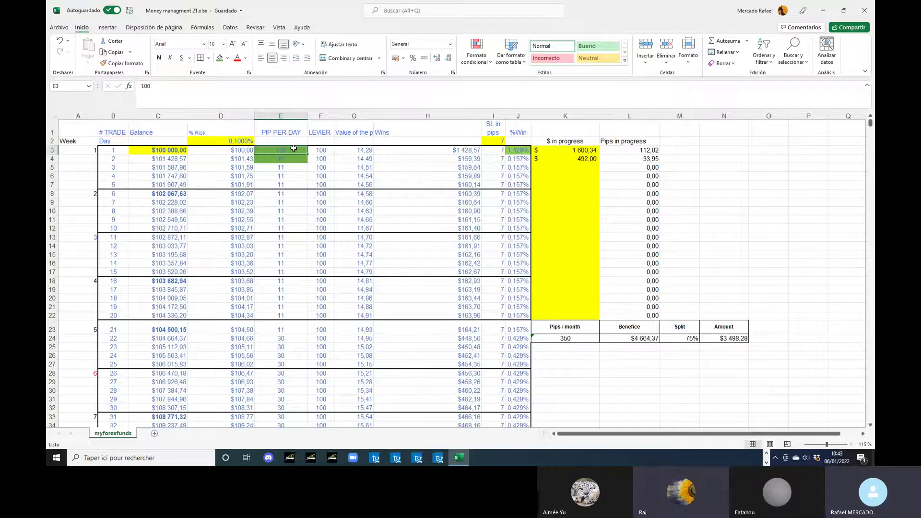
{"action": "key", "text": "ctrl+c"}
{"action": "left_click_drag", "start_coordinate": [292, 157], "coordinate": [269, 329]}
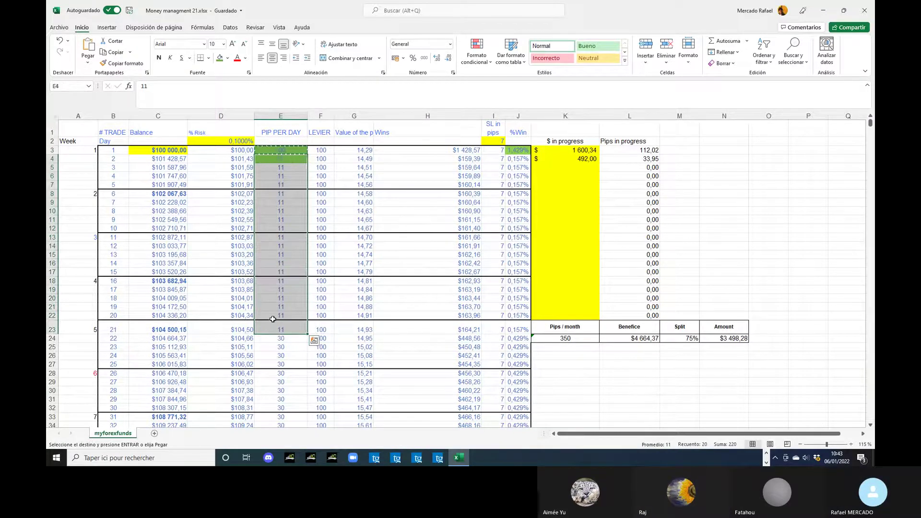
{"action": "right_click", "coordinate": [269, 328]}
{"action": "left_click", "coordinate": [309, 151]}
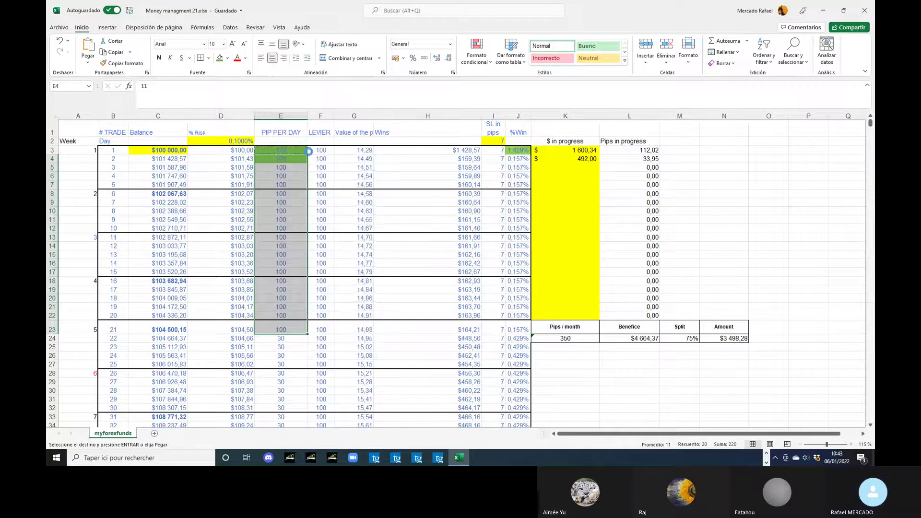
{"action": "left_click", "coordinate": [295, 282]}
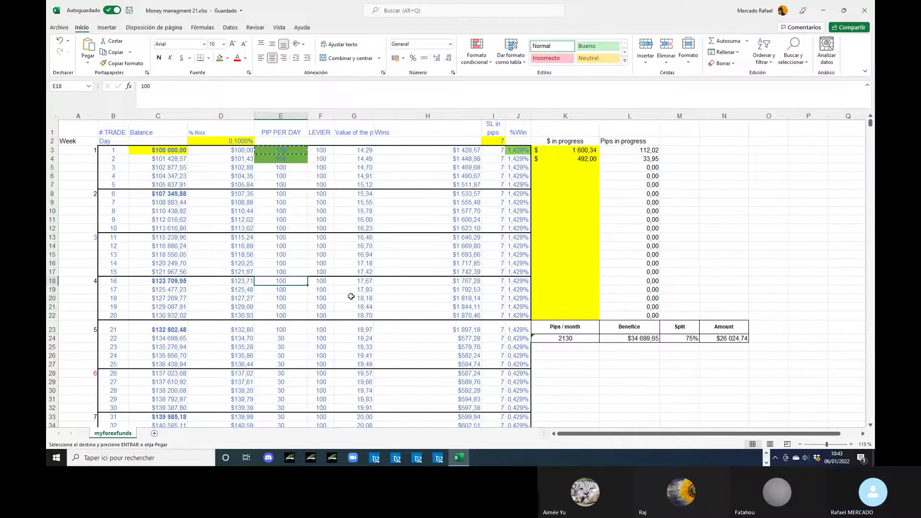
Examine the Pips / month total in K24 and the Amount after the split in N24.
{"action": "left_click", "coordinate": [573, 340]}
{"action": "left_click", "coordinate": [720, 339]}
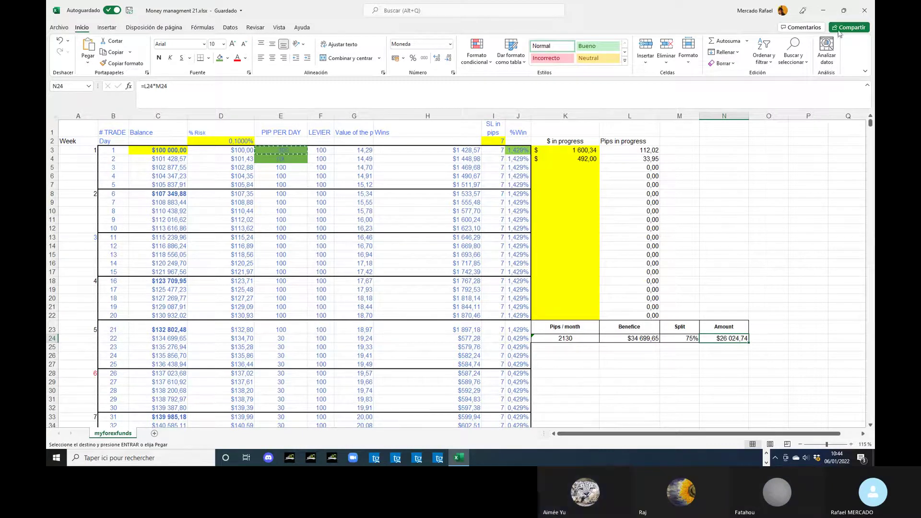
Leave the workbook and switch to the MetaTrader window of the TradersGlobalGroup demo account showing the NAS100 M15 chart.
{"action": "left_click", "coordinate": [829, 11]}
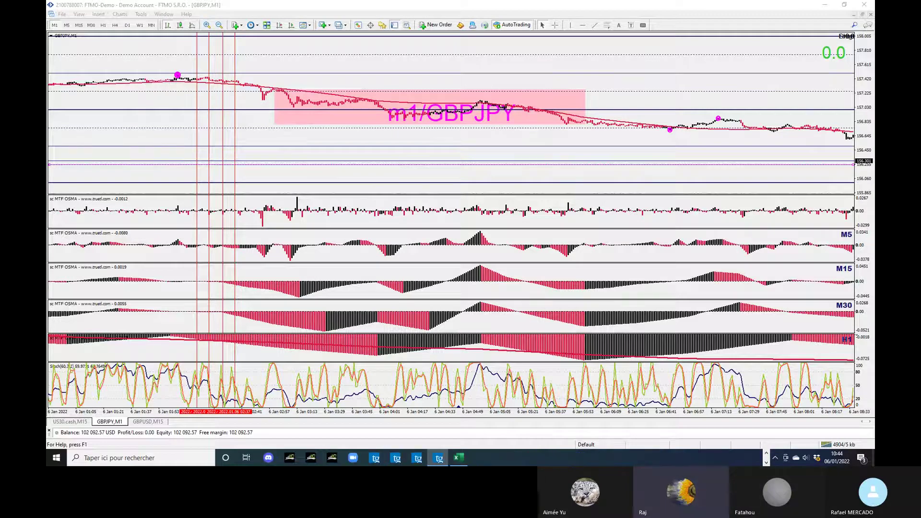
{"action": "key", "text": "alt+Tab"}
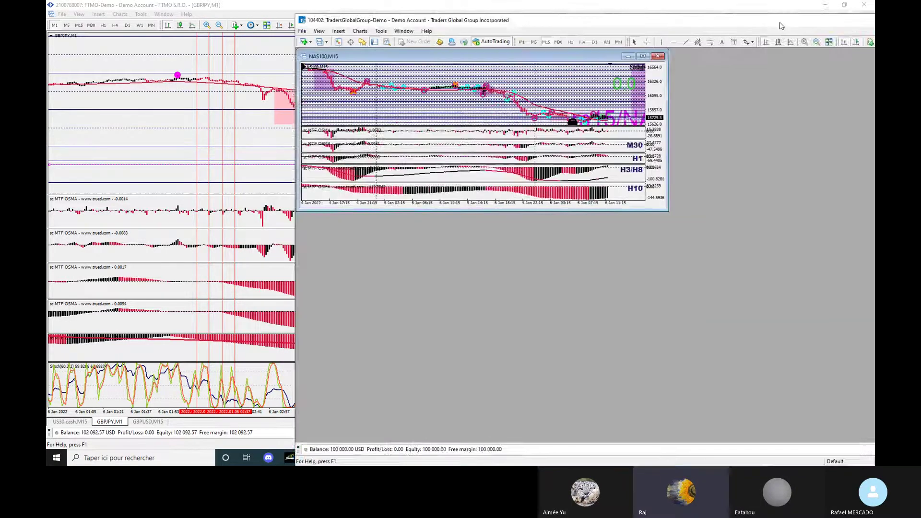
Bring the TradersGlobalGroup demo MetaTrader window fully into view, maximizing both the NAS100 M15 chart and the window.
{"action": "left_click_drag", "start_coordinate": [547, 12], "coordinate": [508, 15]}
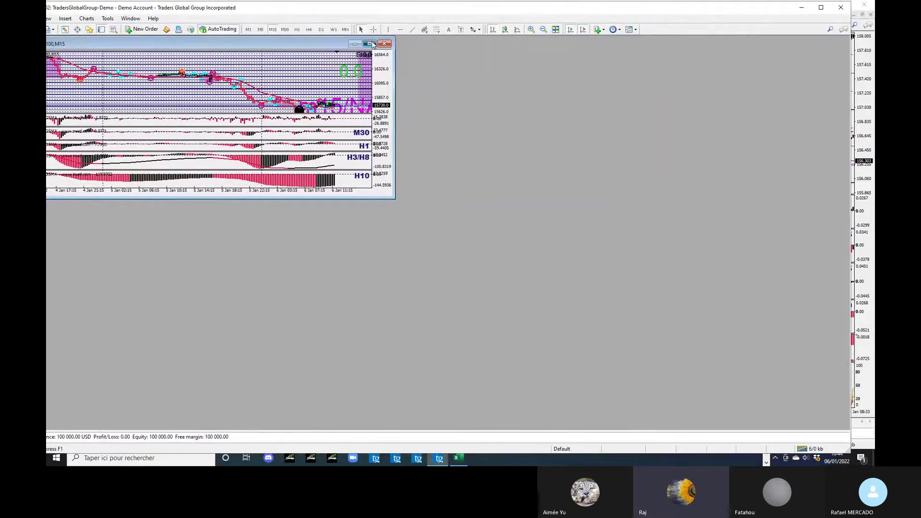
{"action": "left_click", "coordinate": [369, 44]}
{"action": "left_click", "coordinate": [821, 8]}
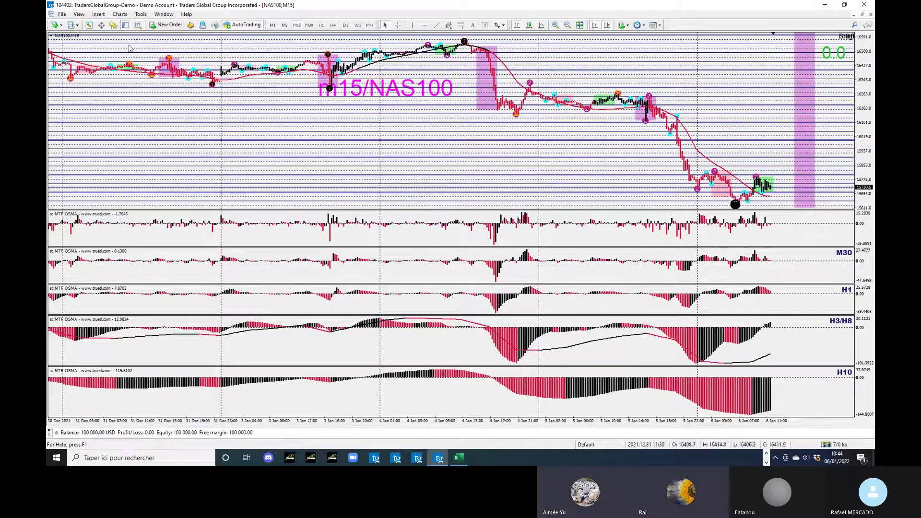
Attach the Forex Trade Manager MT4 expert advisor to the NAS100 M15 chart and close the Navigator.
{"action": "left_click", "coordinate": [114, 26]}
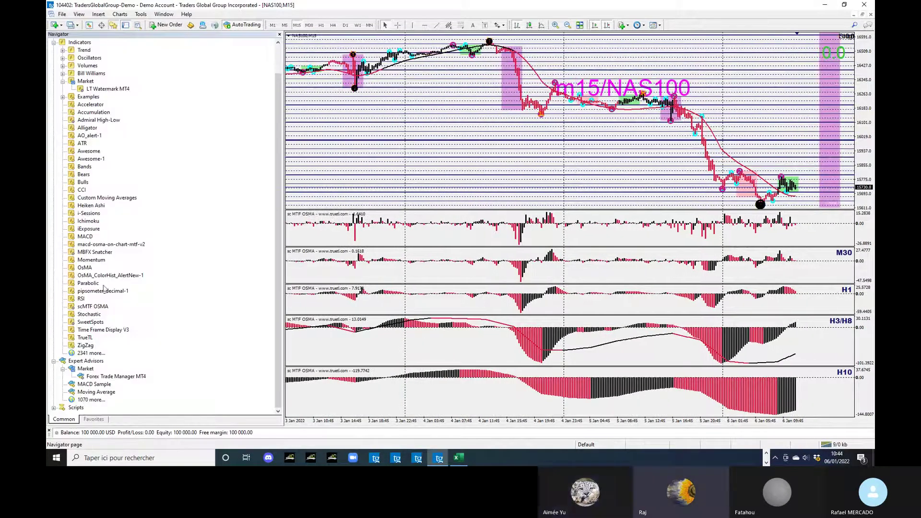
{"action": "left_click_drag", "start_coordinate": [137, 376], "coordinate": [424, 223]}
{"action": "left_click", "coordinate": [444, 241]}
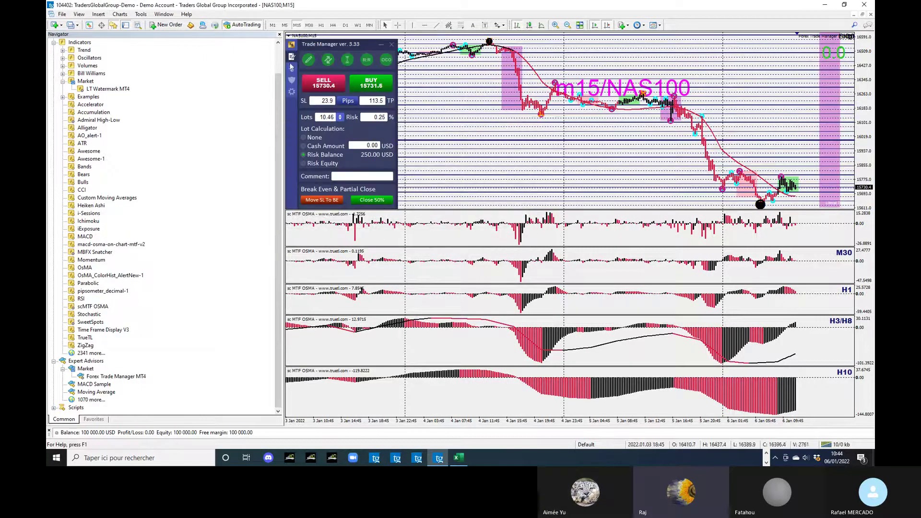
{"action": "left_click", "coordinate": [279, 35]}
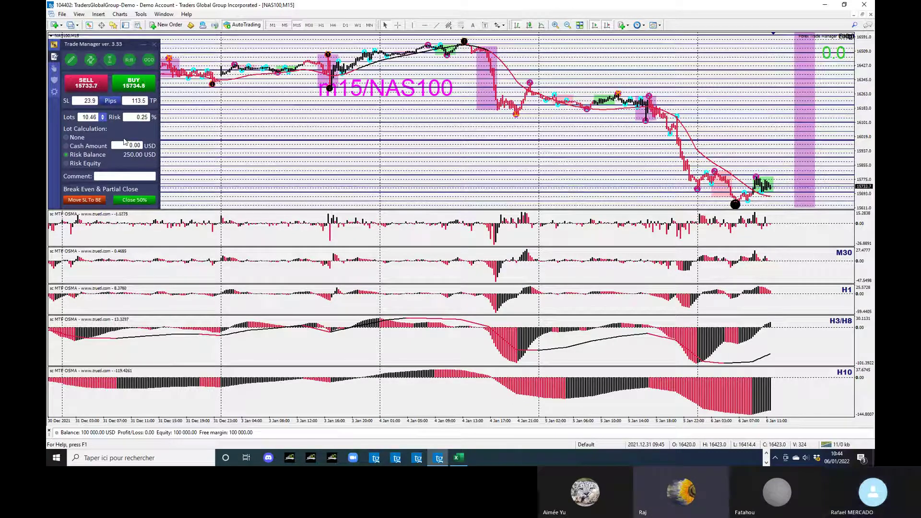
Set the Trade Manager's lot calculation to Risk Equity with 0.10 % risk and a stop loss of 7 pips.
{"action": "left_click", "coordinate": [66, 164]}
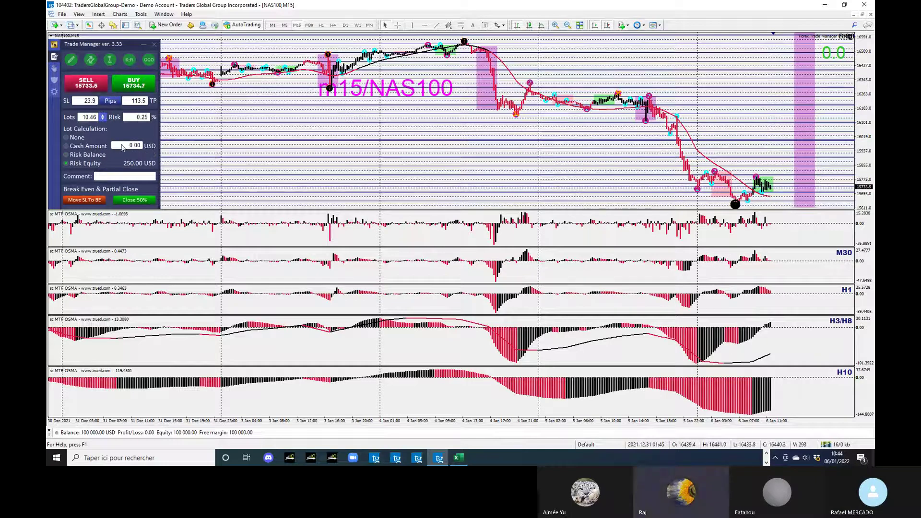
{"action": "left_click", "coordinate": [130, 118]}
{"action": "type", "text": "0.1"}
{"action": "key", "text": "Return"}
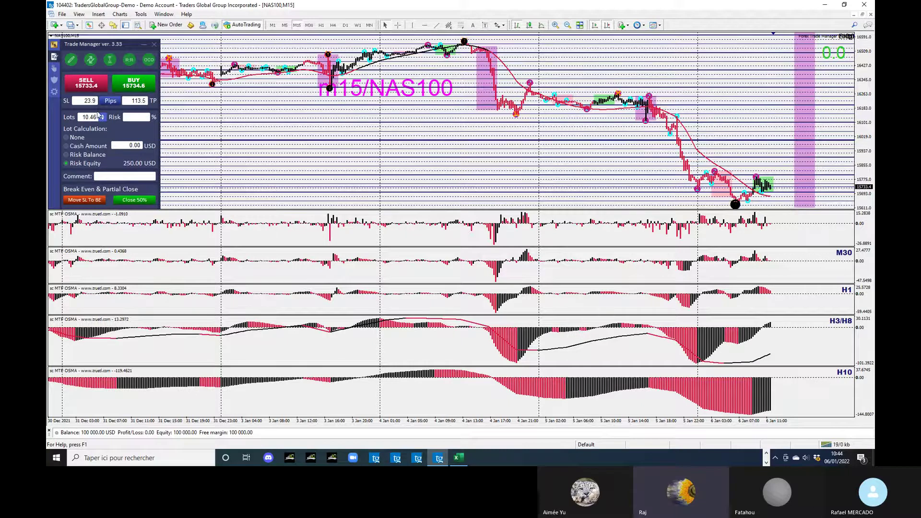
{"action": "left_click", "coordinate": [86, 100]}
{"action": "type", "text": "7"}
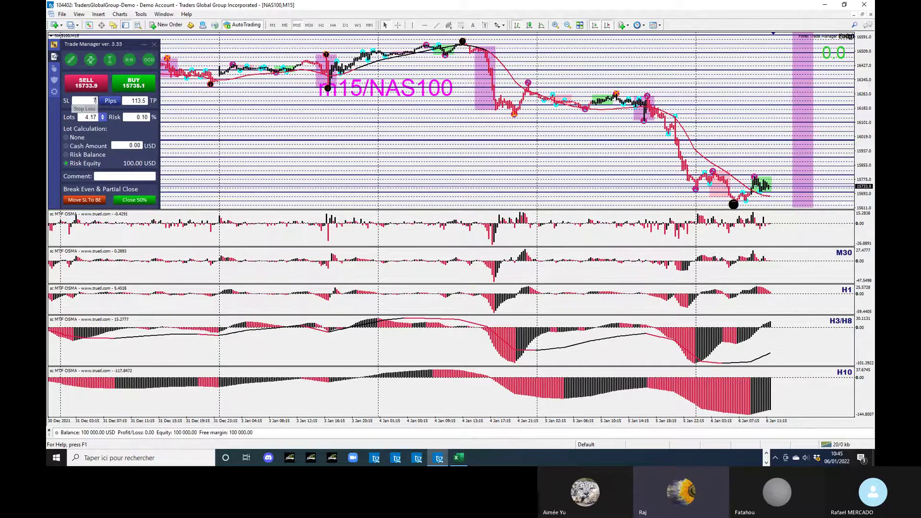
Try to clear the take-profit pips and the risk percentage in the Trade Manager.
{"action": "left_click", "coordinate": [141, 100]}
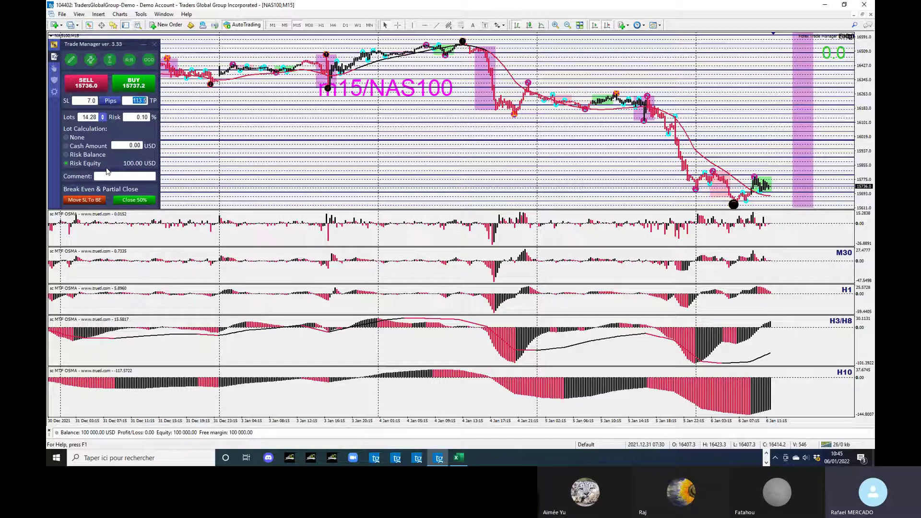
{"action": "key", "text": "Delete"}
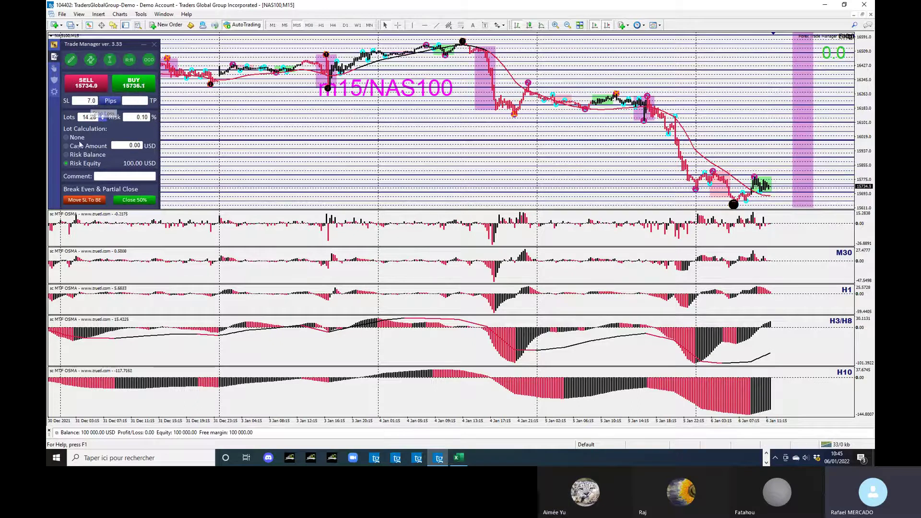
{"action": "left_click", "coordinate": [140, 119]}
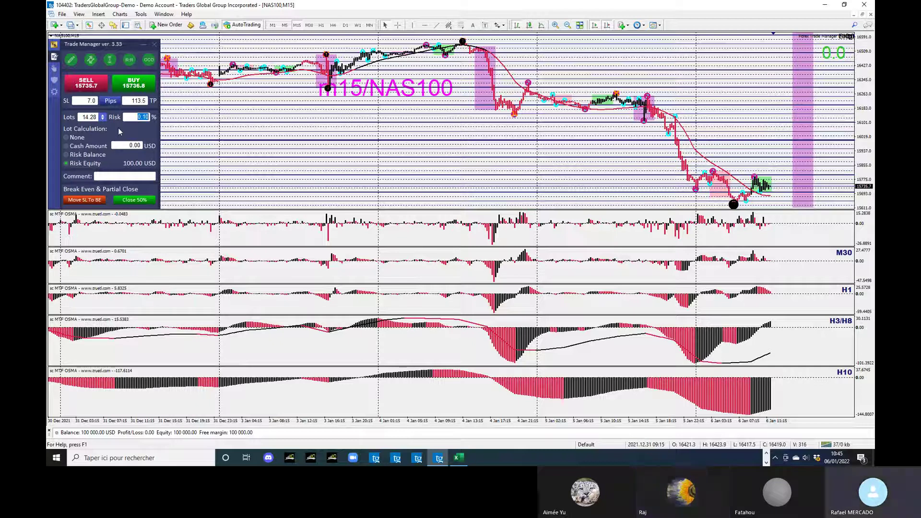
{"action": "key", "text": "BackSpace"}
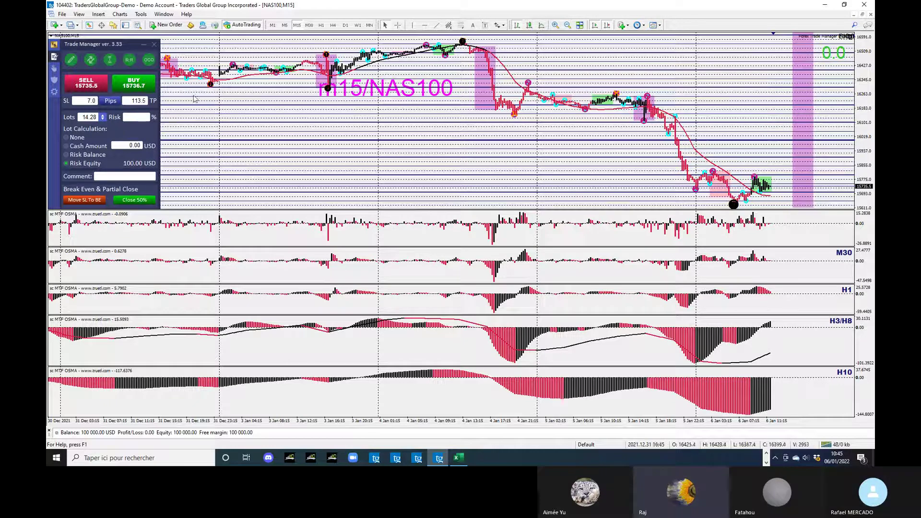
Minimize the MetaTrader windows and return to the Money managment 21.xlsx workbook in Excel.
{"action": "left_click", "coordinate": [824, 4]}
{"action": "left_click", "coordinate": [823, 4]}
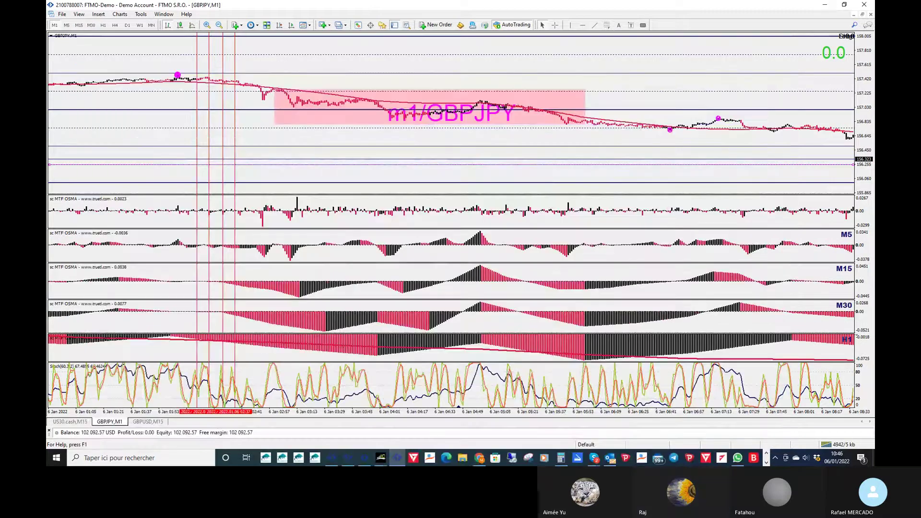
{"action": "left_click", "coordinate": [823, 5]}
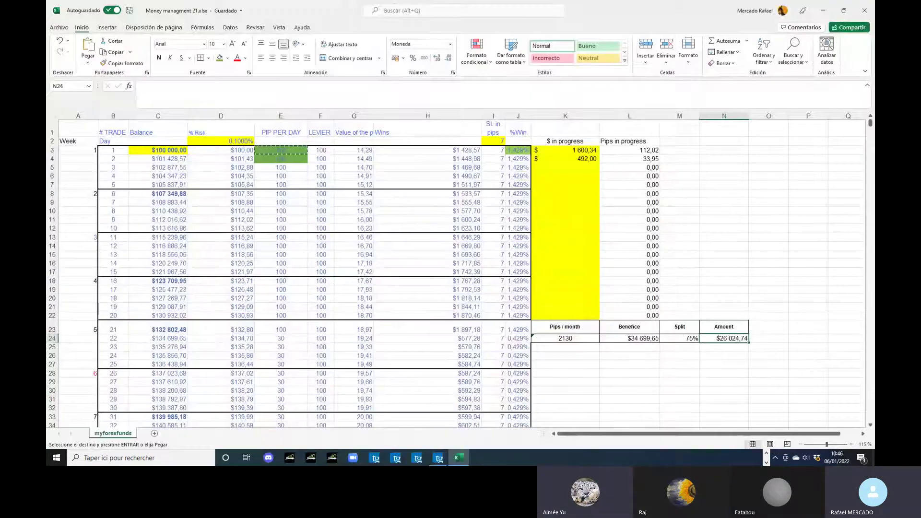
Examine the % Risk in D2, the day 1 and day 2 rows, and the pip values down column G.
{"action": "left_click", "coordinate": [272, 166]}
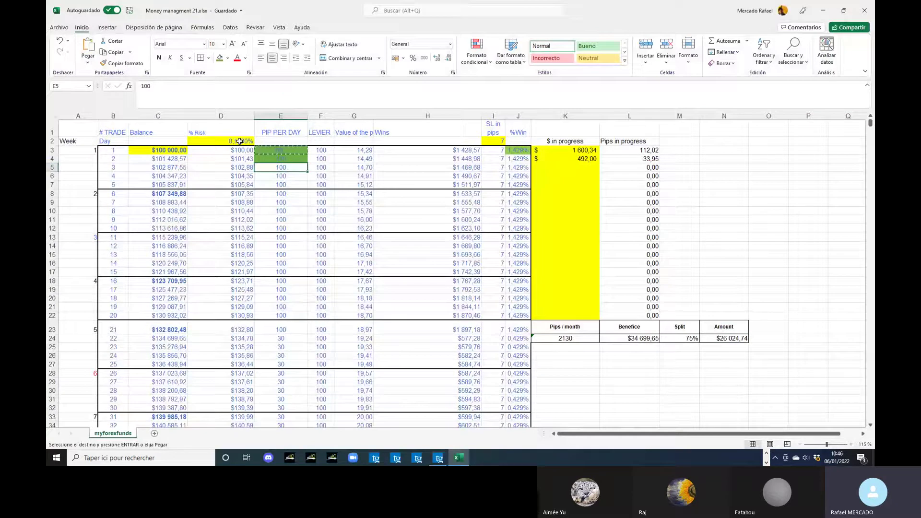
{"action": "left_click_drag", "start_coordinate": [124, 149], "coordinate": [354, 153]}
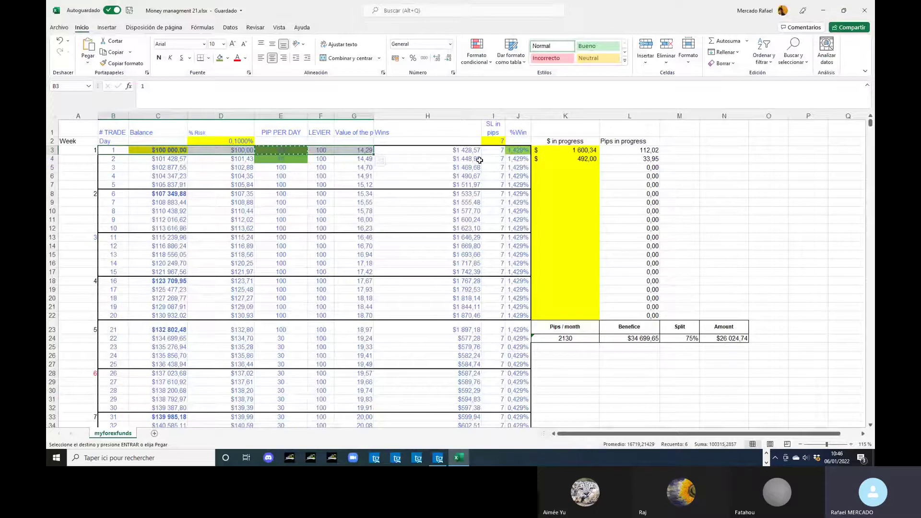
{"action": "left_click", "coordinate": [240, 142]}
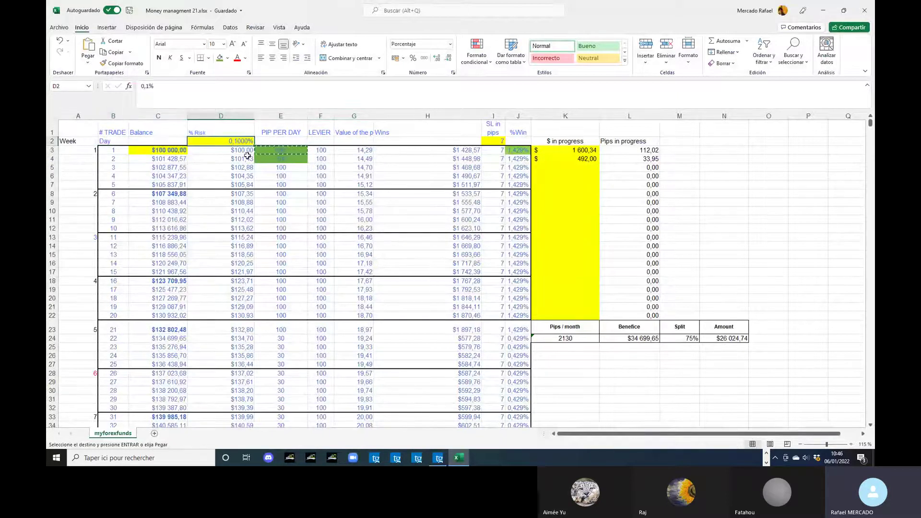
{"action": "left_click_drag", "start_coordinate": [160, 160], "coordinate": [362, 159]}
{"action": "left_click", "coordinate": [362, 160]}
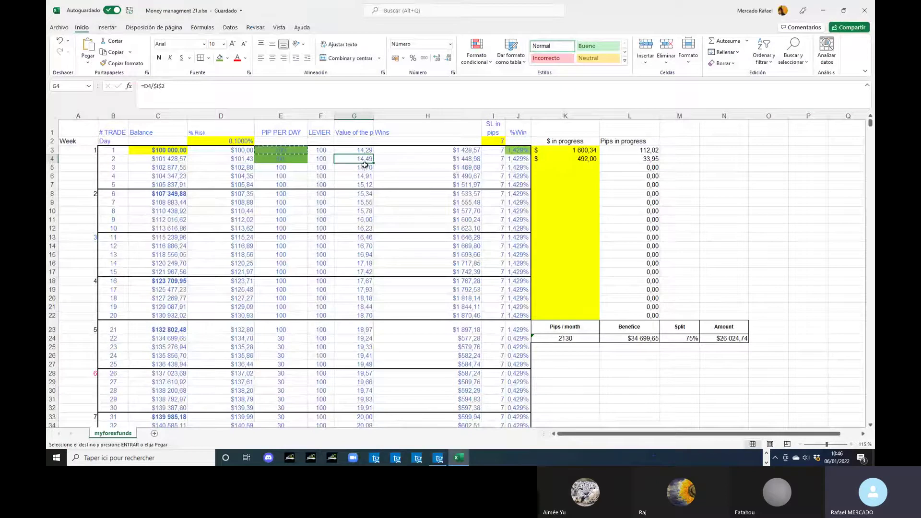
{"action": "left_click", "coordinate": [363, 168]}
{"action": "left_click", "coordinate": [363, 176]}
{"action": "left_click", "coordinate": [362, 185]}
{"action": "left_click", "coordinate": [359, 211]}
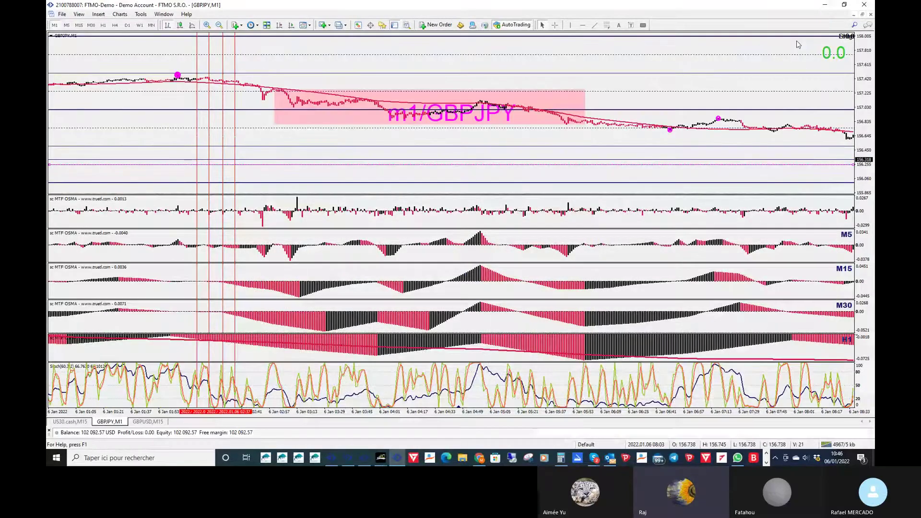
Switch to the FTMO MetaTrader window and change the GBPJPY chart to the M15 timeframe.
{"action": "left_click", "coordinate": [79, 25]}
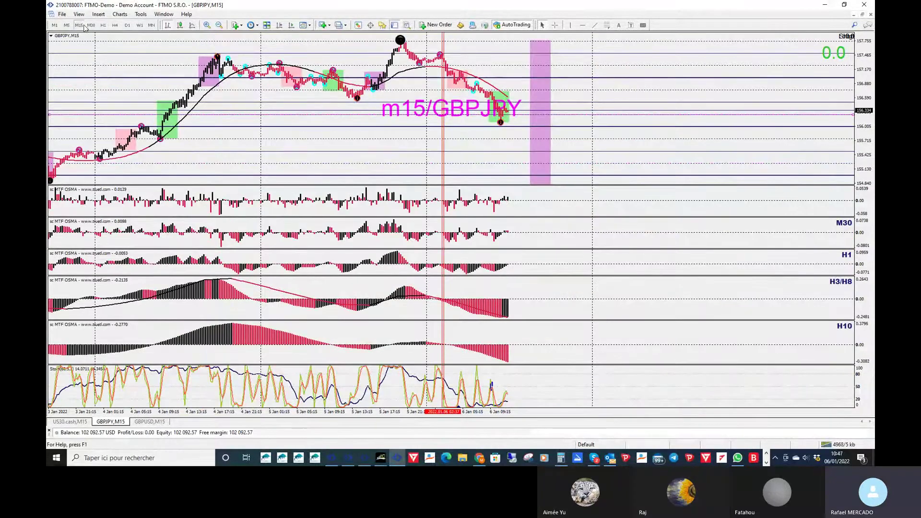